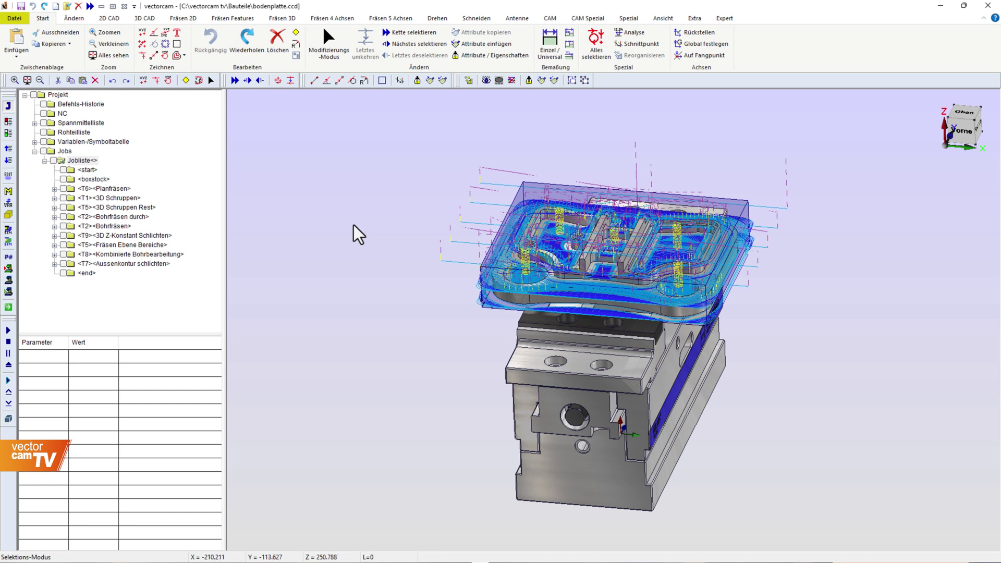
Step: Orbit the view and pick <end> in the Jobliste to show the finished Bodenplatte
mouse_move(365, 226)
middle_mouse_down()
mouse_move(376, 252)
mouse_move(283, 197)
middle_mouse_up()
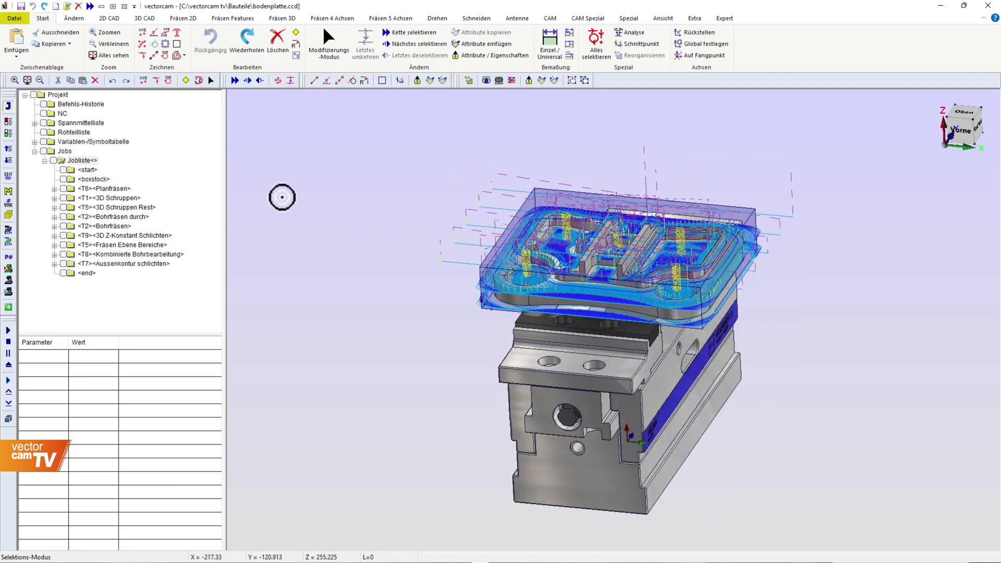
left_click(6, 121)
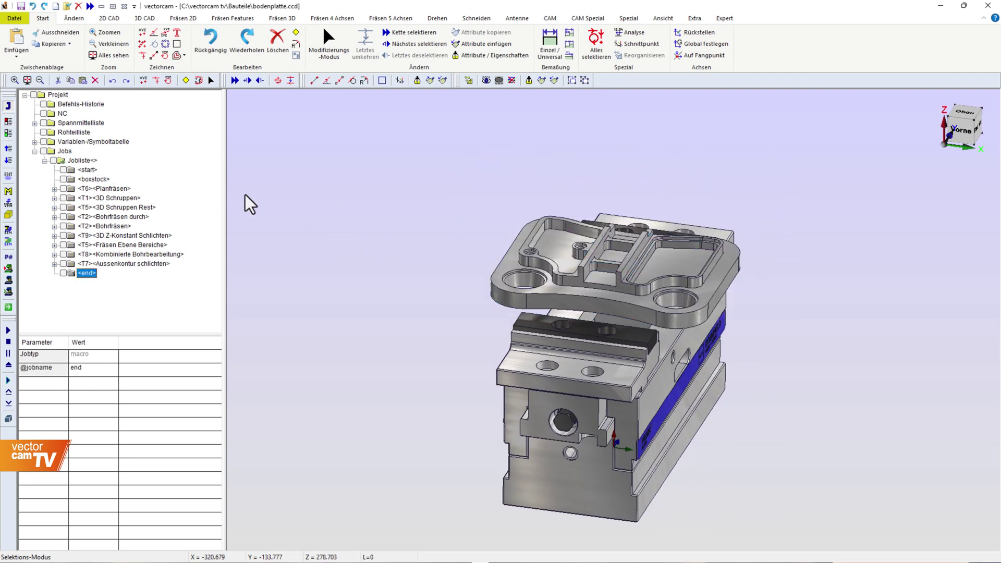
Step: From the Oben view, select the top faces of the outer rim, pocket walls and ribs
left_click(962, 119)
scroll(611, 336, "up", 4)
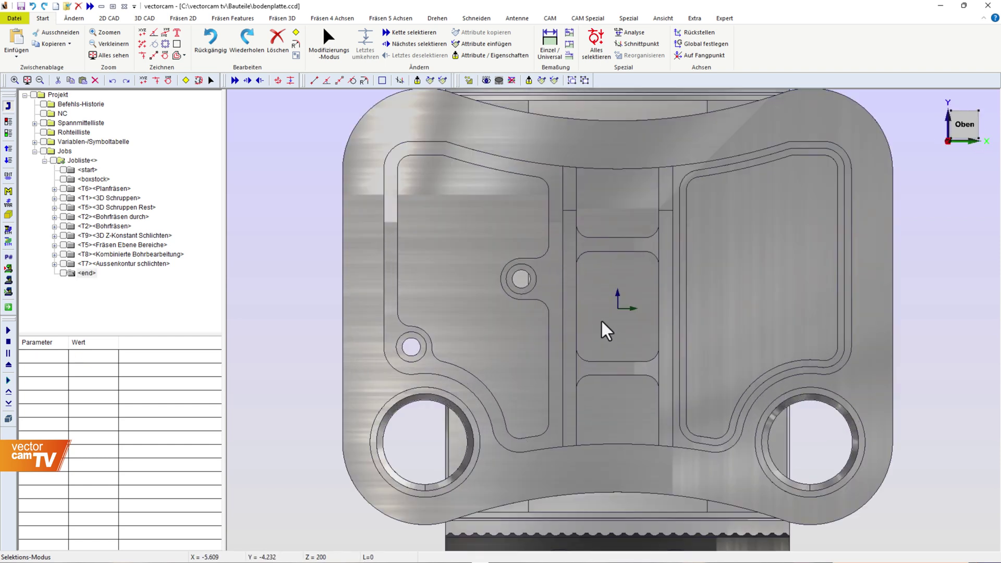
left_click(561, 243)
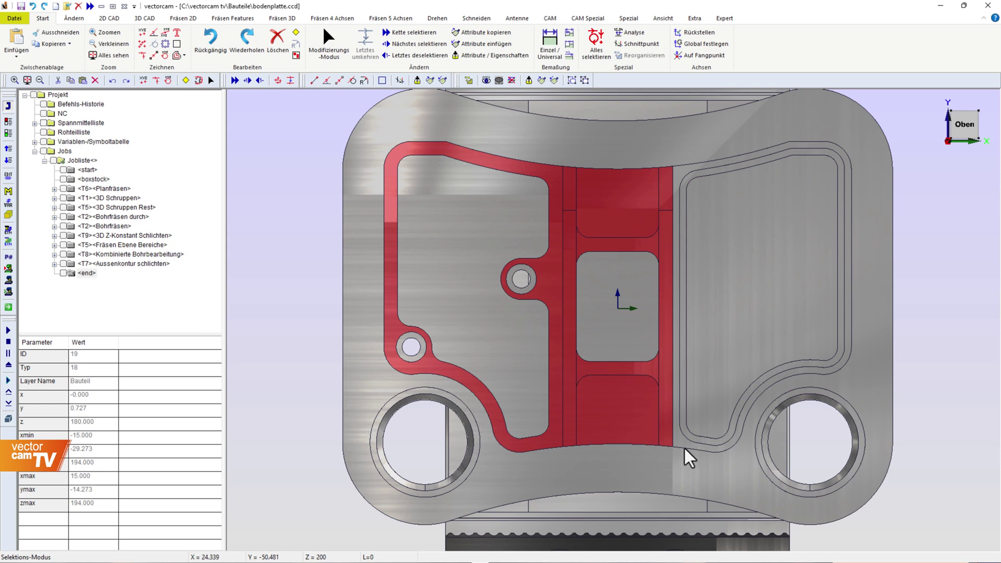
scroll(688, 444, "up", 3)
scroll(626, 470, "down", 5)
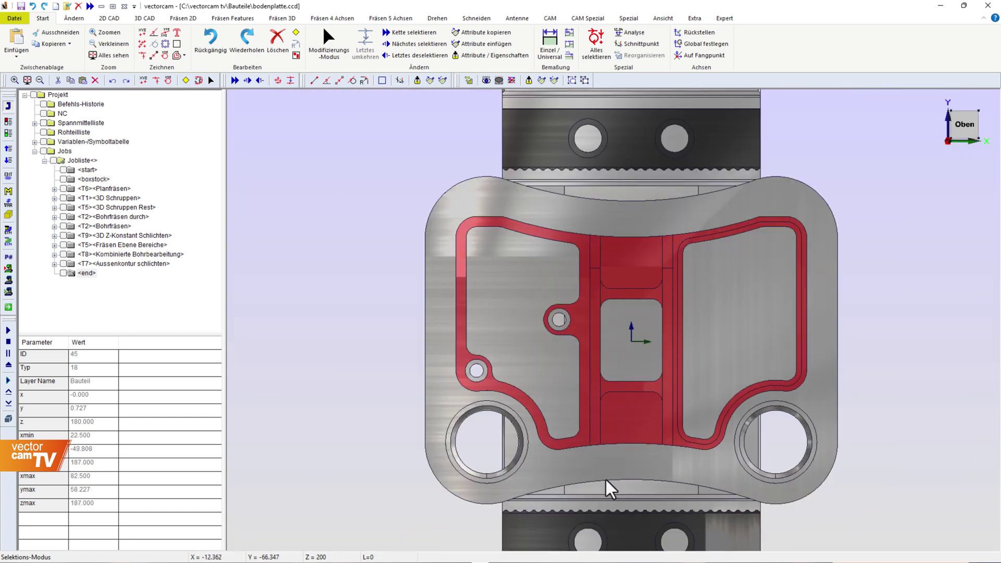
mouse_move(608, 475)
middle_mouse_down()
mouse_move(558, 372)
mouse_move(554, 287)
mouse_move(510, 313)
mouse_move(465, 302)
middle_mouse_up()
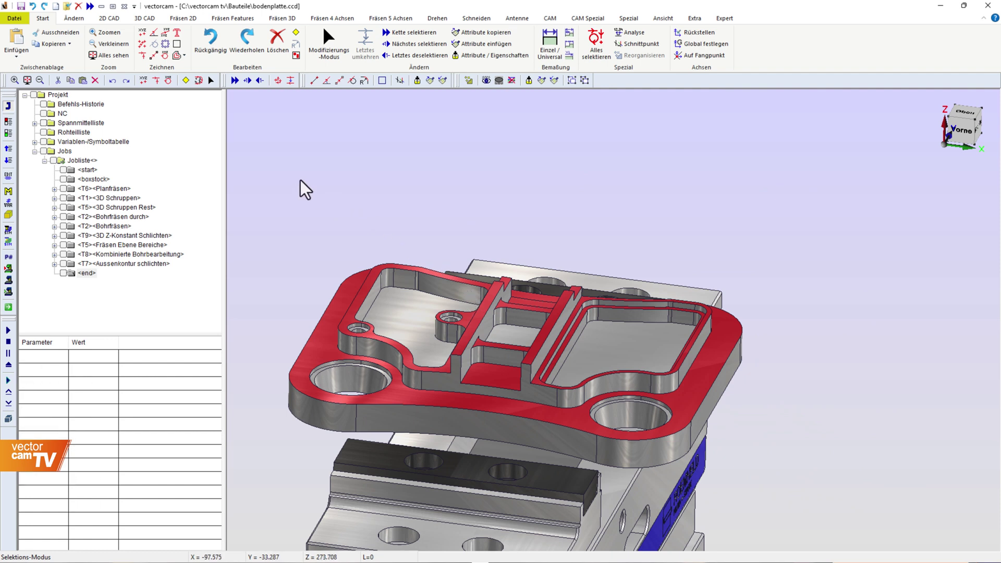
left_click(154, 24)
Step: Create Randkurven boundary curves from the selected top faces
left_click(385, 97)
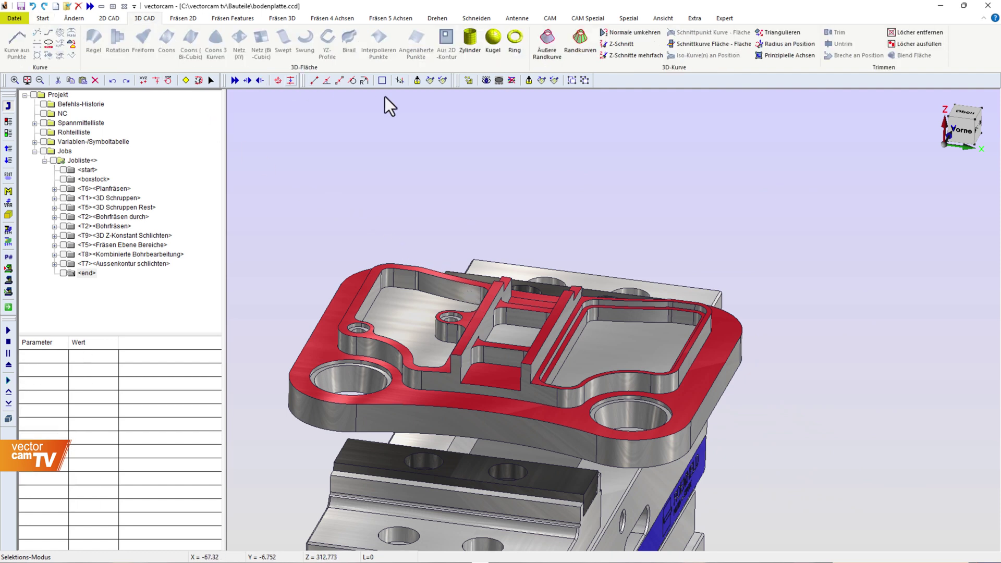
left_click(583, 45)
mouse_move(590, 228)
middle_mouse_down()
mouse_move(571, 246)
mouse_move(587, 224)
middle_mouse_up()
Step: Put the new boundary curves on layer Randkurven with line width 0.3
right_click(587, 227)
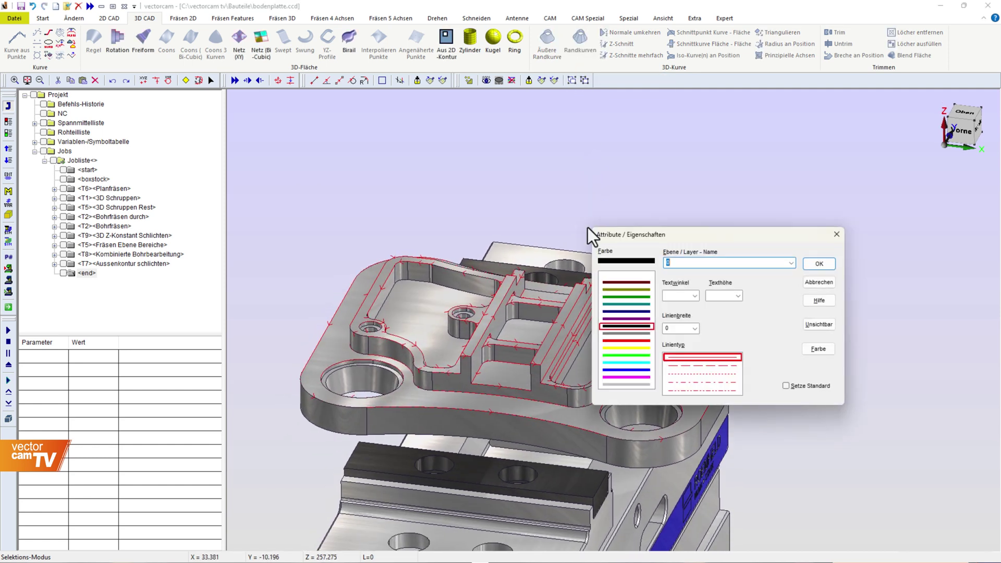
type("Randkurven")
double_click(661, 328)
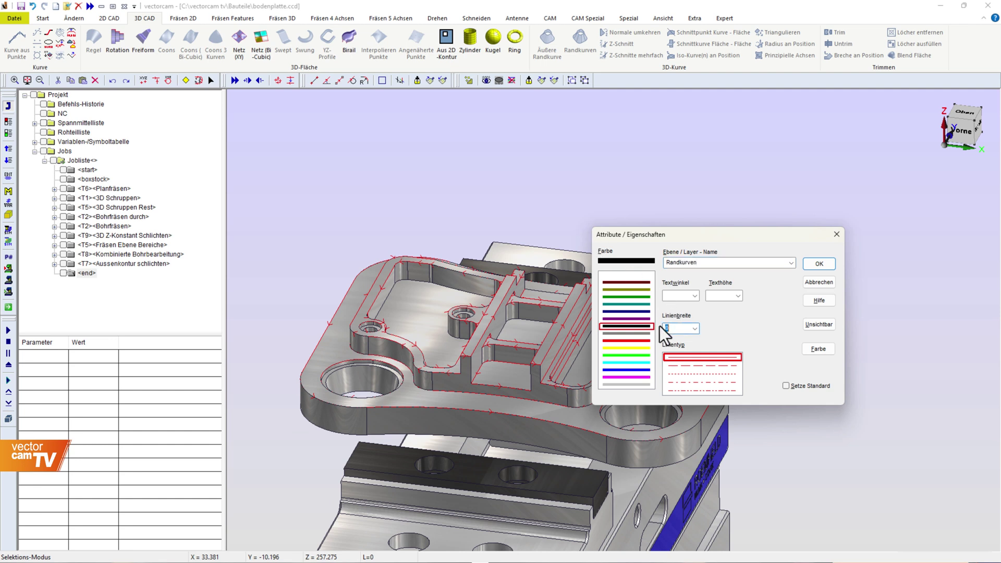
left_click(814, 259)
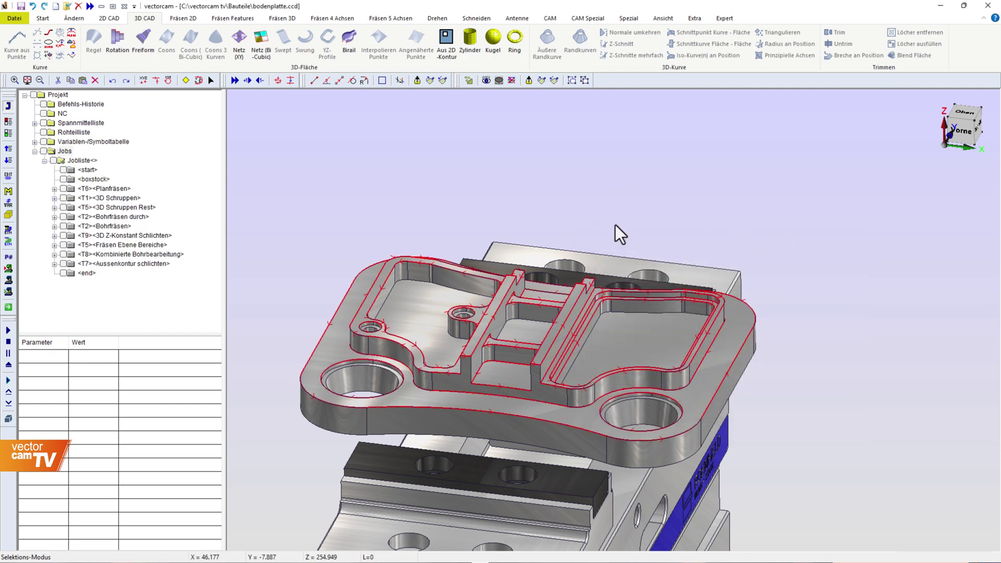
middle_click_drag(608, 196, 583, 347)
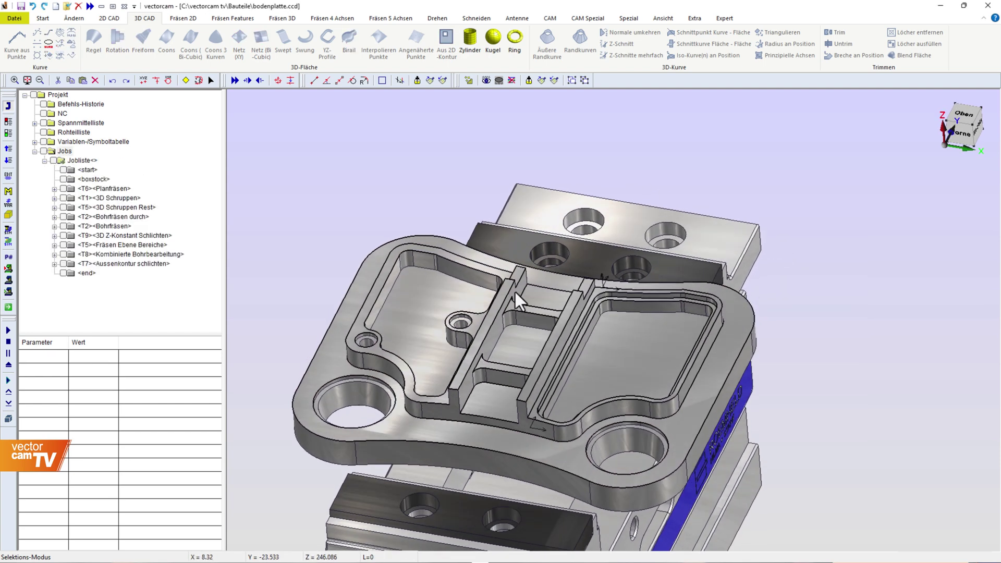
Step: Select the top-edge boundary curves of both central ribs
scroll(515, 290, "up", 3)
scroll(553, 279, "up", 1)
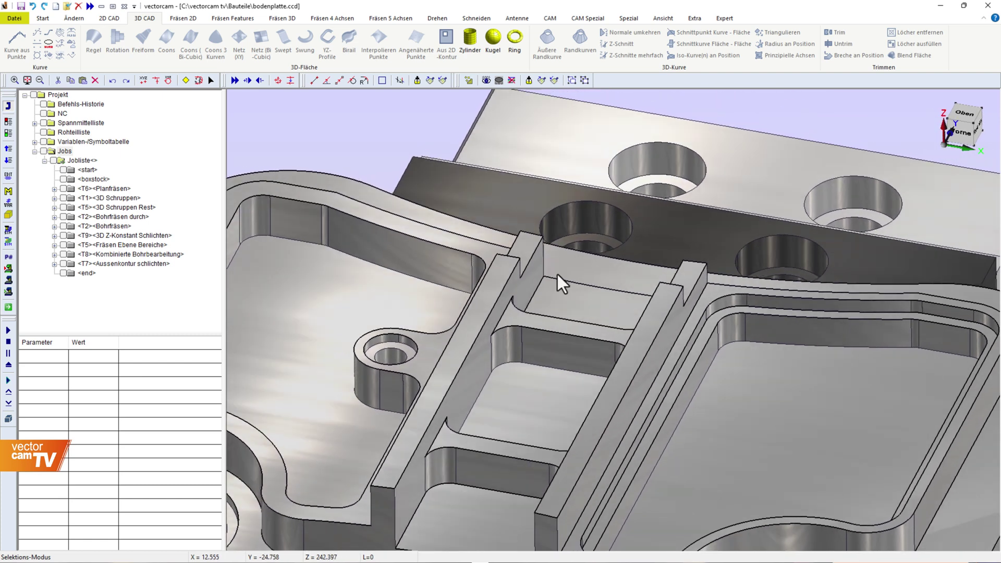
left_click(513, 260)
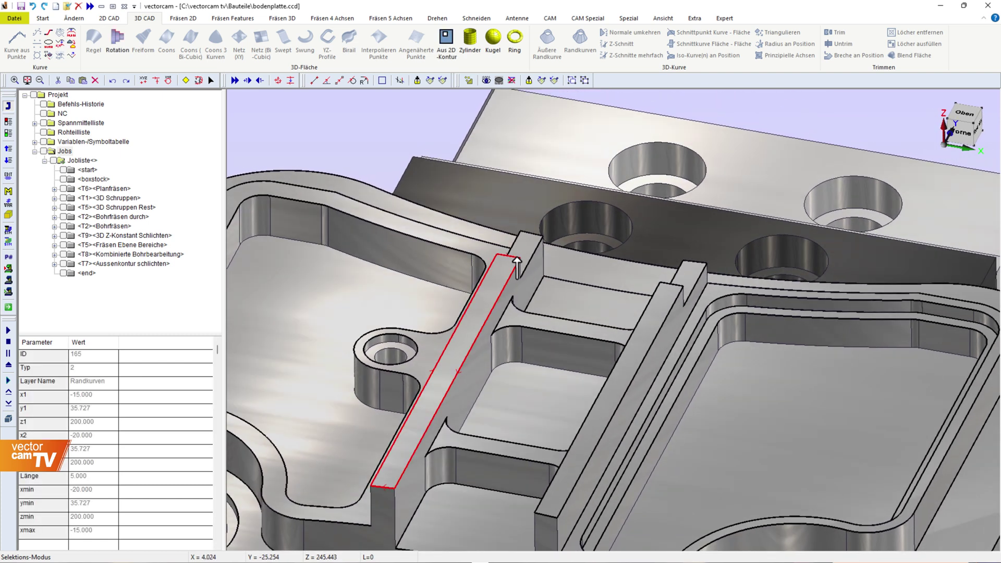
left_click(681, 286)
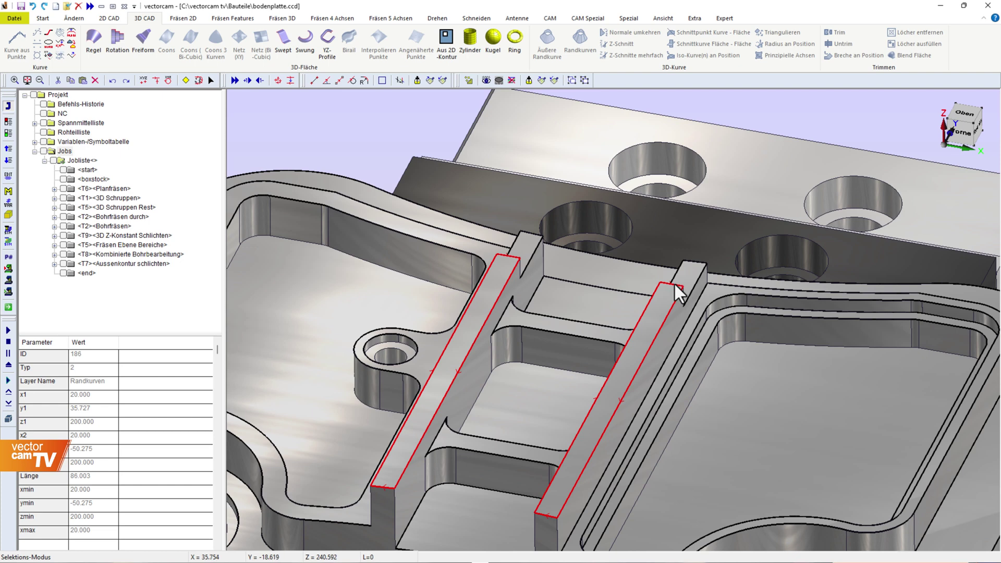
scroll(531, 271, "down", 1)
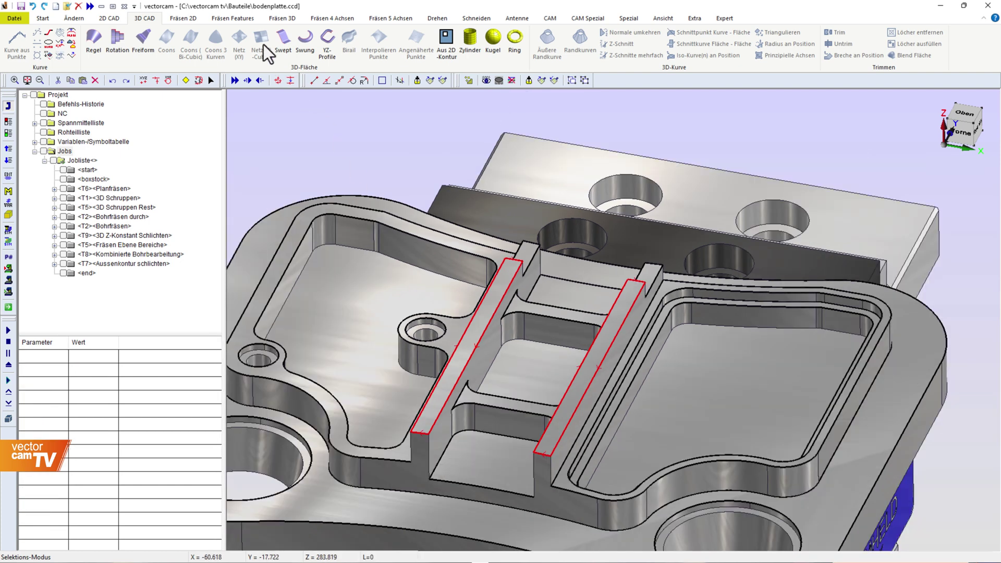
left_click(245, 17)
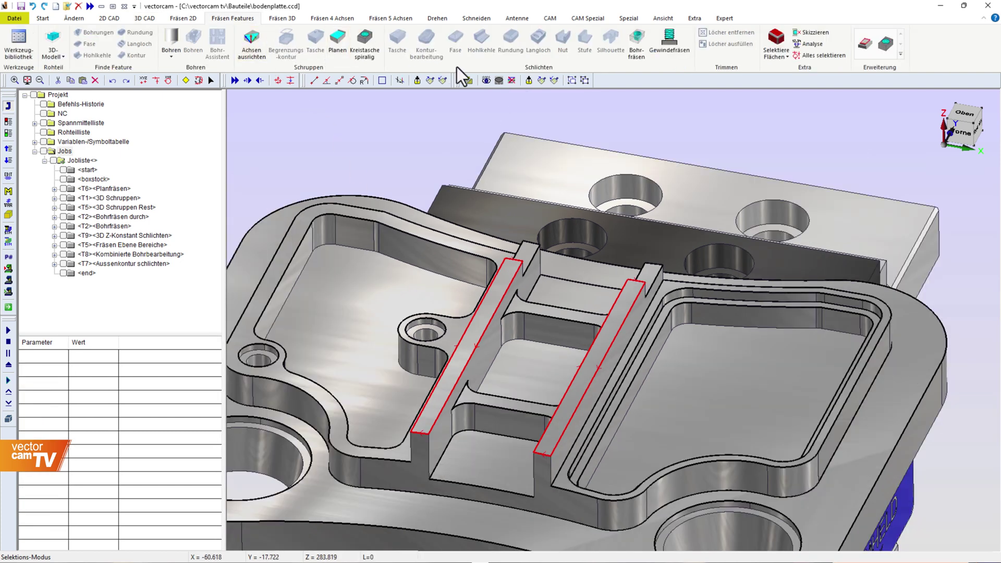
Step: Create an Entgraten job on the rib edges using Fase D 6 / 45 Grad H=2mm, minimum deburr length 1
left_click(868, 43)
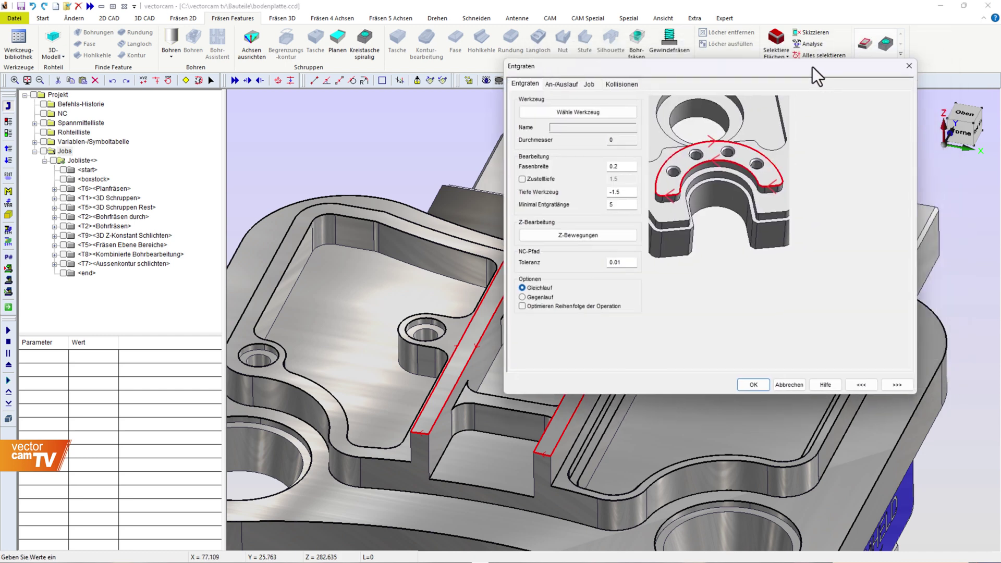
left_click_drag(753, 97, 751, 98)
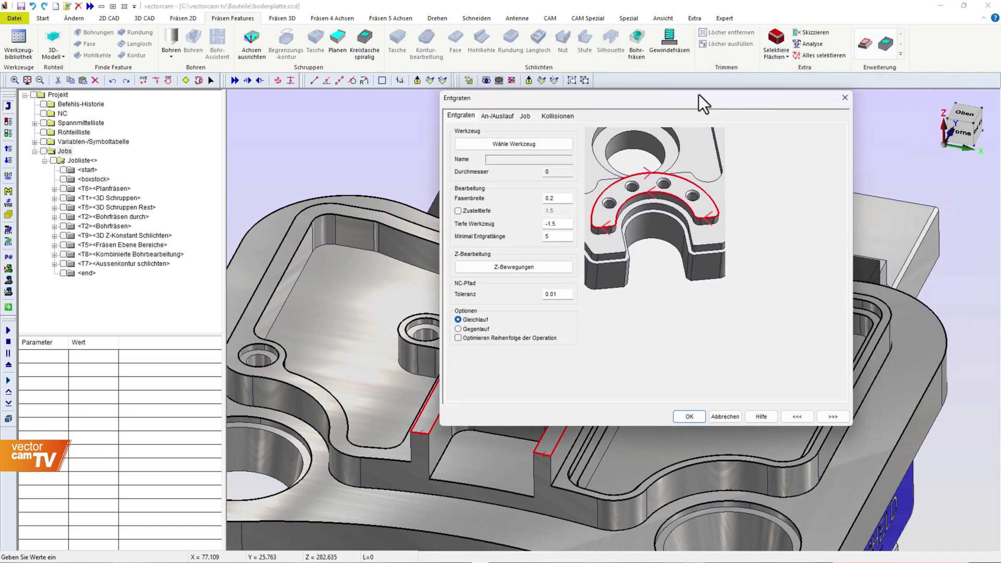
left_click(536, 146)
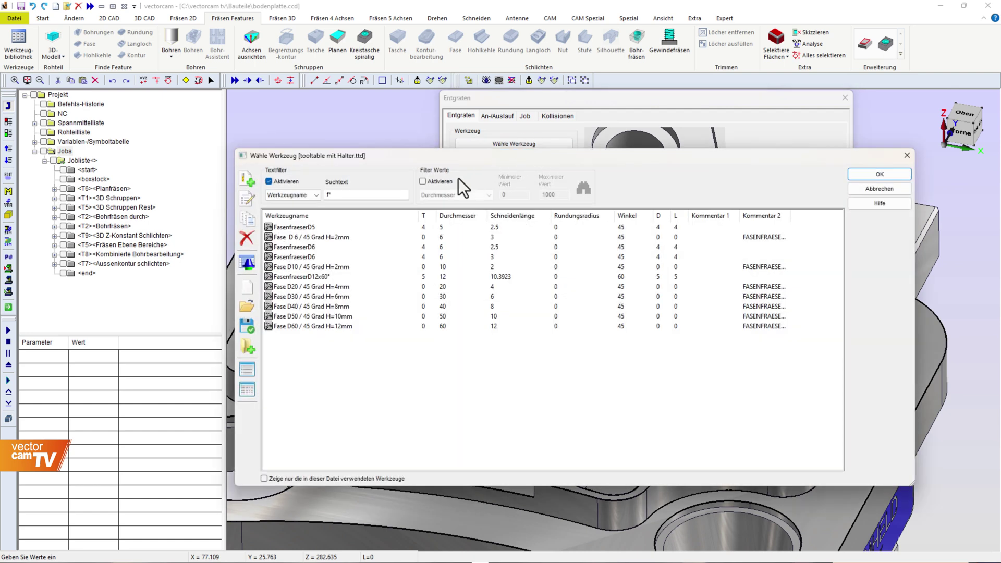
left_click(342, 237)
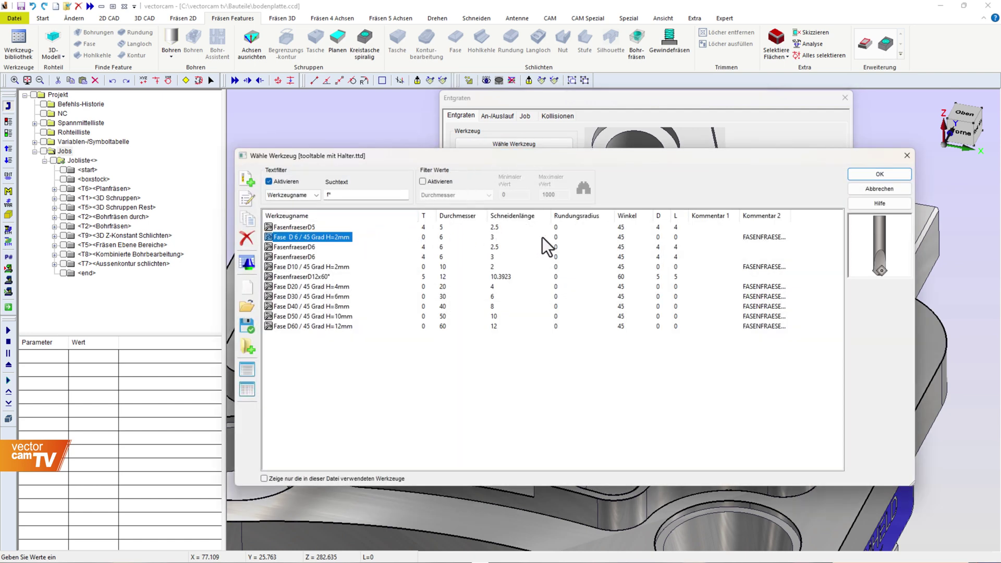
left_click(864, 177)
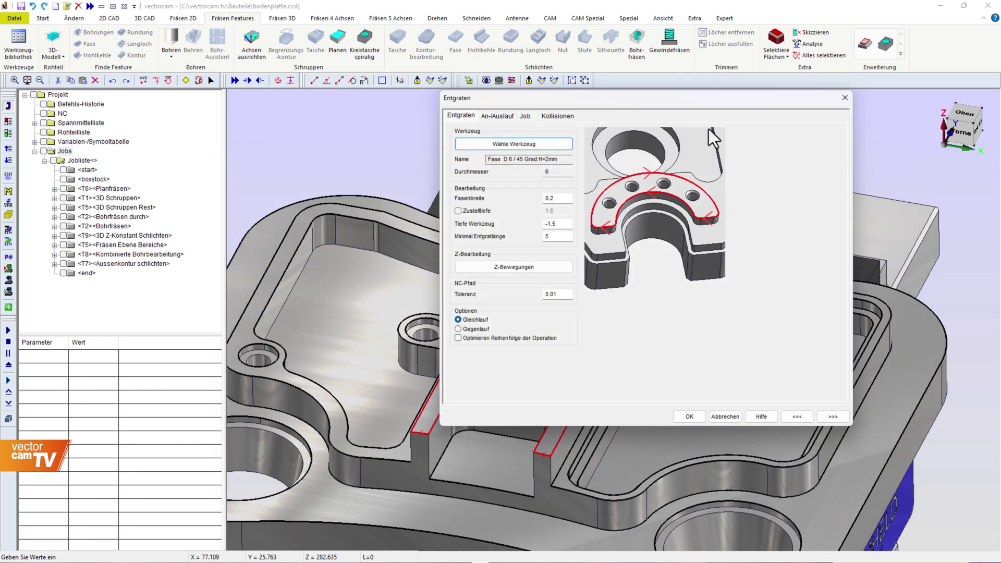
left_click(558, 198)
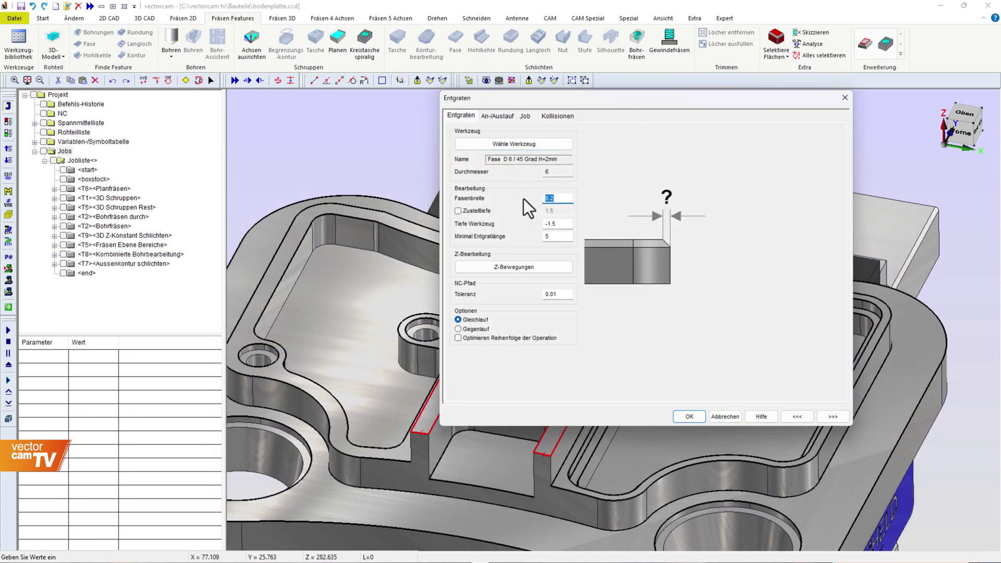
left_click(563, 224)
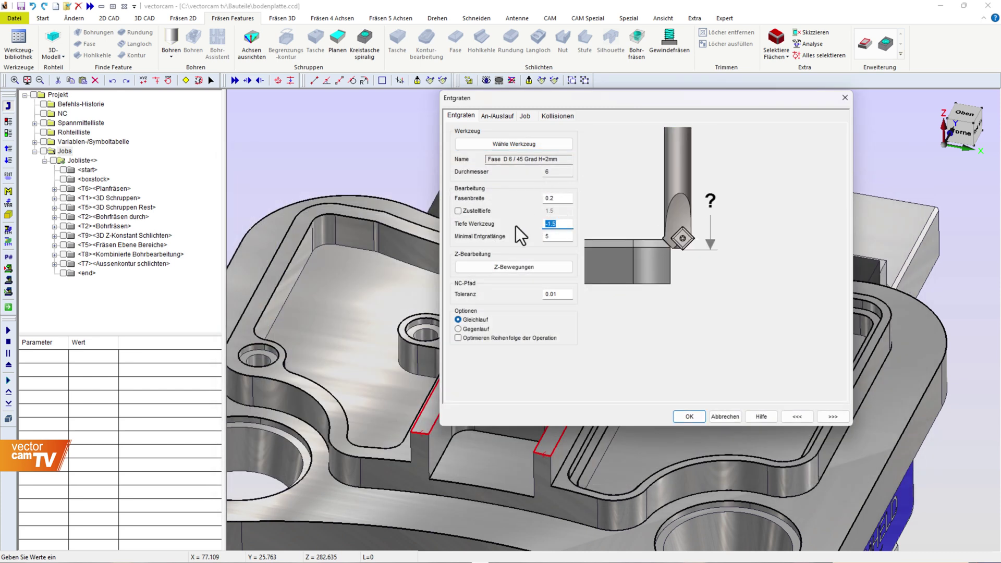
left_click(554, 238)
type("1")
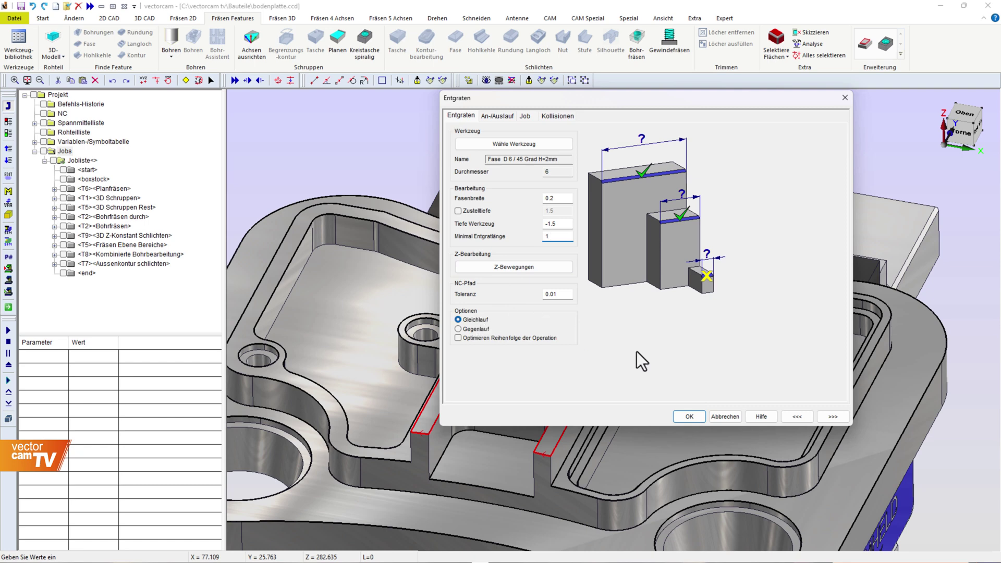
left_click(695, 412)
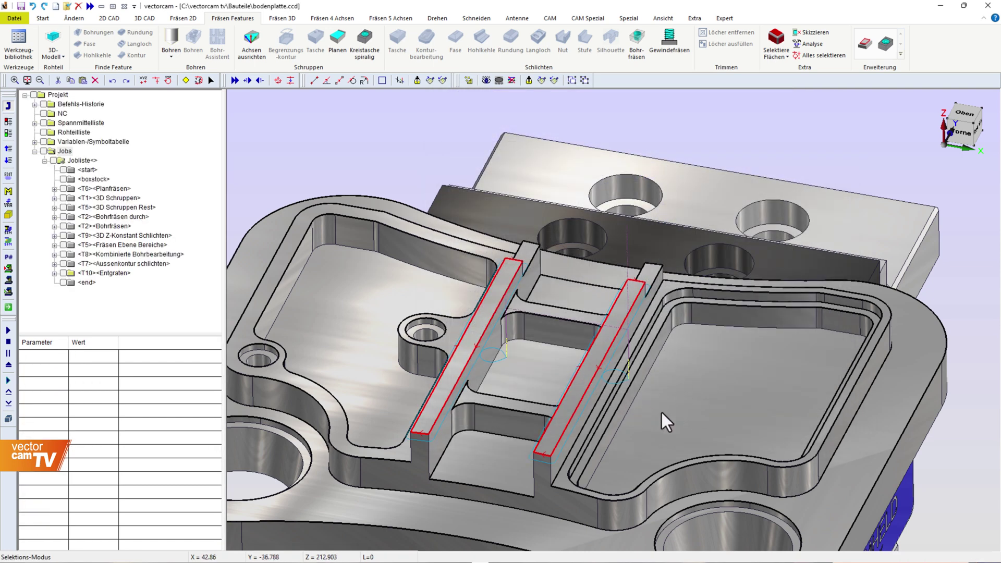
mouse_move(681, 418)
middle_mouse_down()
mouse_move(694, 428)
mouse_move(433, 389)
mouse_move(426, 256)
mouse_move(710, 374)
mouse_move(552, 391)
mouse_move(384, 336)
mouse_move(800, 306)
mouse_move(786, 347)
mouse_move(781, 252)
mouse_move(628, 284)
mouse_move(922, 121)
middle_mouse_up()
Step: Clear the selection and hide the T10 Entgraten job's toolpath preview
left_click(922, 113)
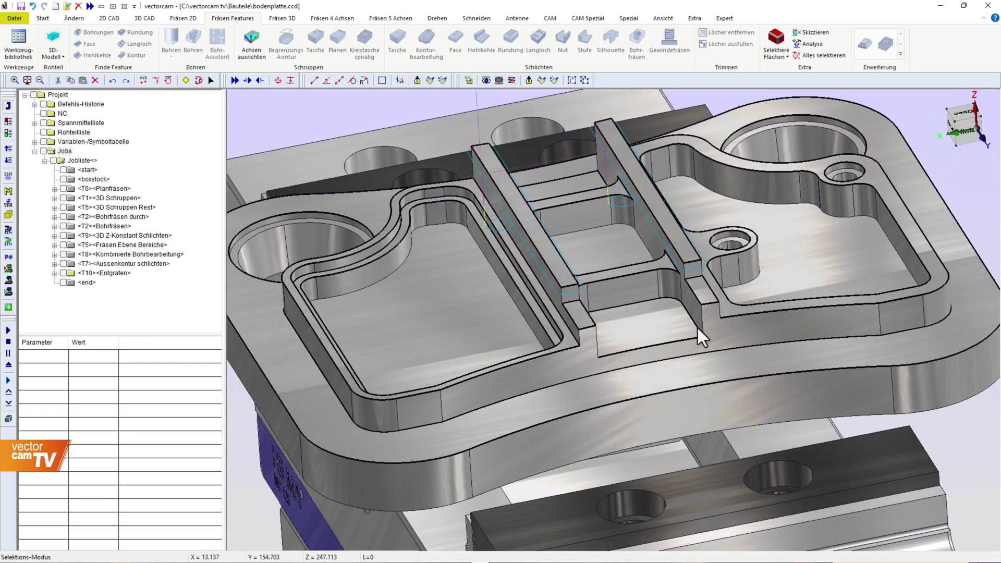
left_click(63, 273)
left_click(8, 121)
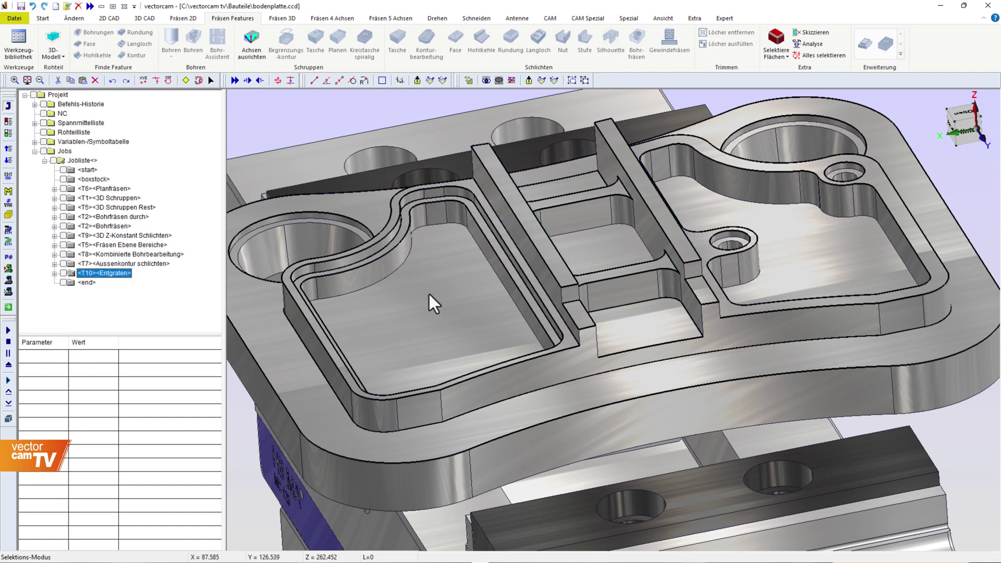
mouse_move(666, 396)
middle_mouse_down()
mouse_move(597, 398)
mouse_move(536, 313)
mouse_move(532, 199)
middle_mouse_up()
scroll(621, 373, "up", 3)
Step: Select the rib's two cross-slot edge pairs and both small edge loops beside them
left_click(548, 152)
left_click(559, 264)
left_click(472, 318)
left_click(596, 313)
mouse_move(596, 313)
middle_mouse_down()
mouse_move(524, 259)
mouse_move(536, 239)
mouse_move(676, 222)
mouse_move(577, 224)
mouse_move(589, 222)
middle_mouse_up()
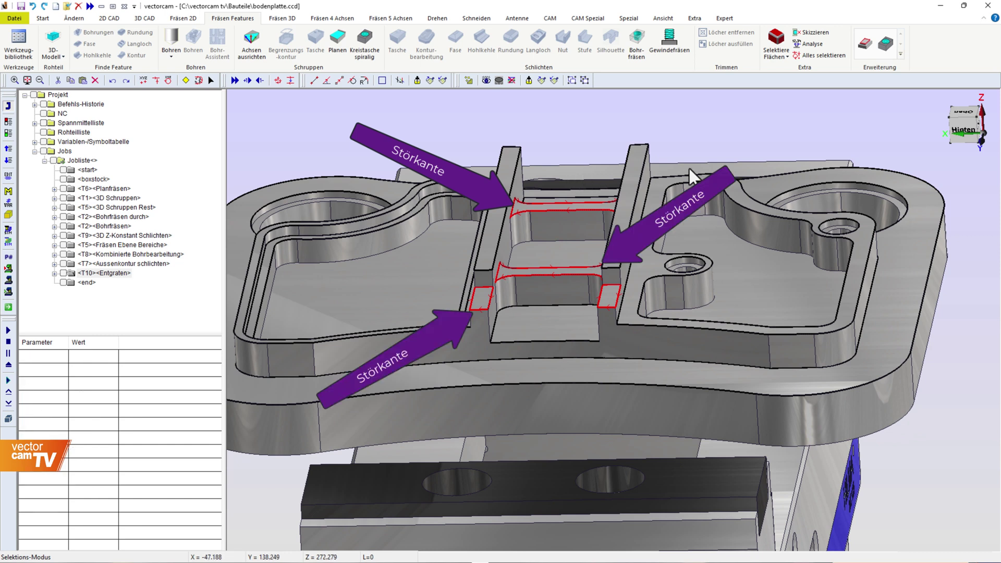
left_click(864, 45)
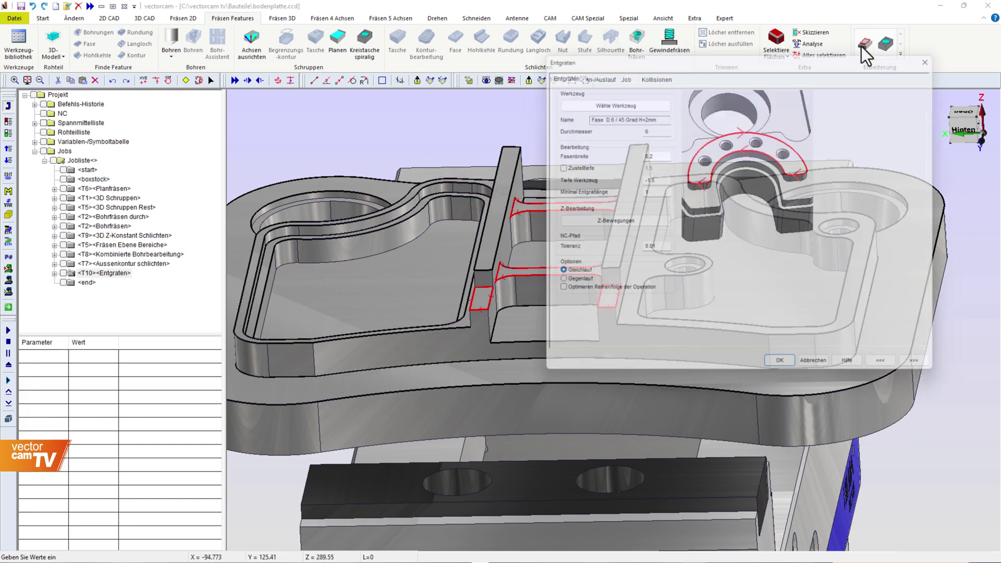
Step: Create a second T10 Entgraten job with collision checking on the selected rib slot edges
left_click_drag(772, 92, 725, 99)
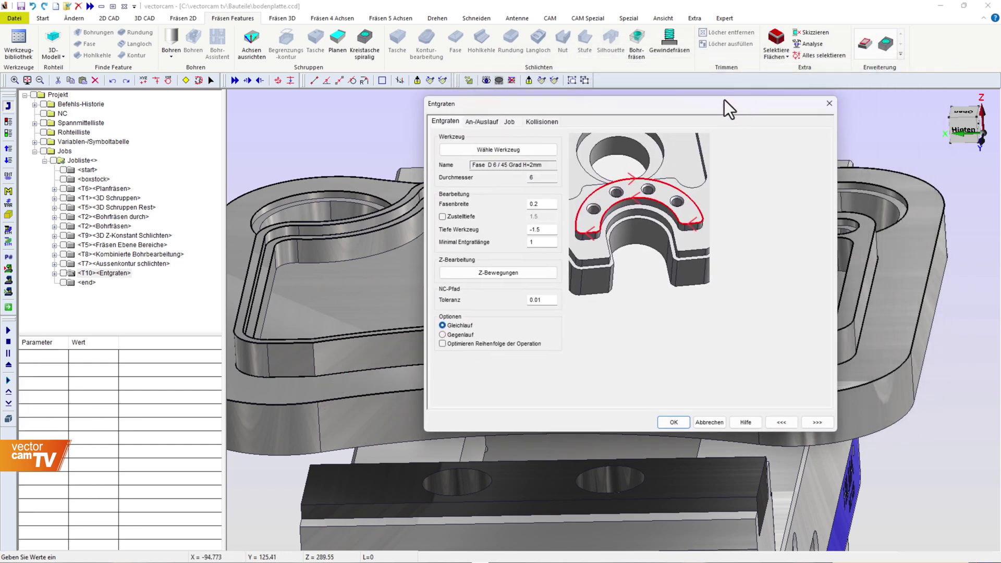
left_click(551, 121)
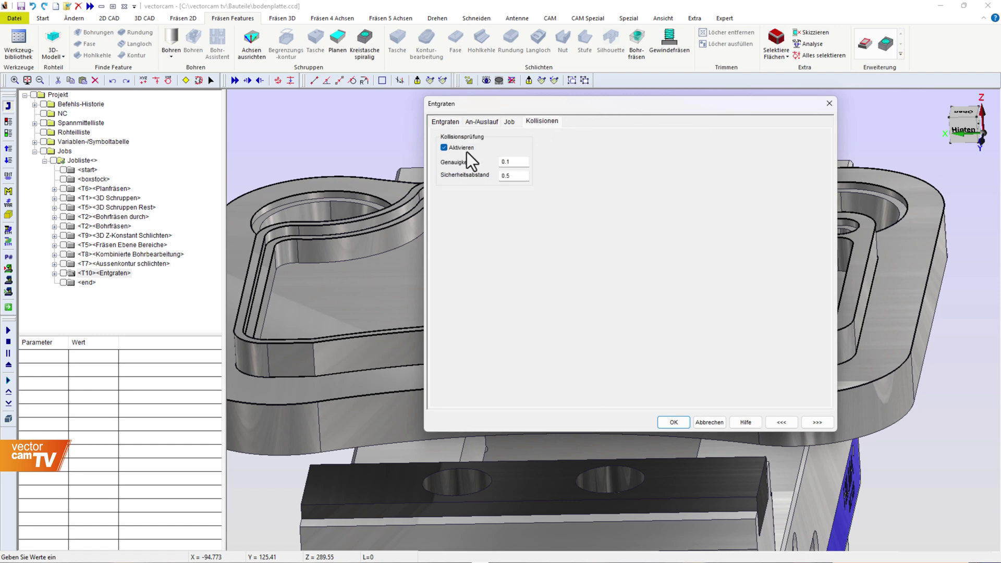
left_click(673, 423)
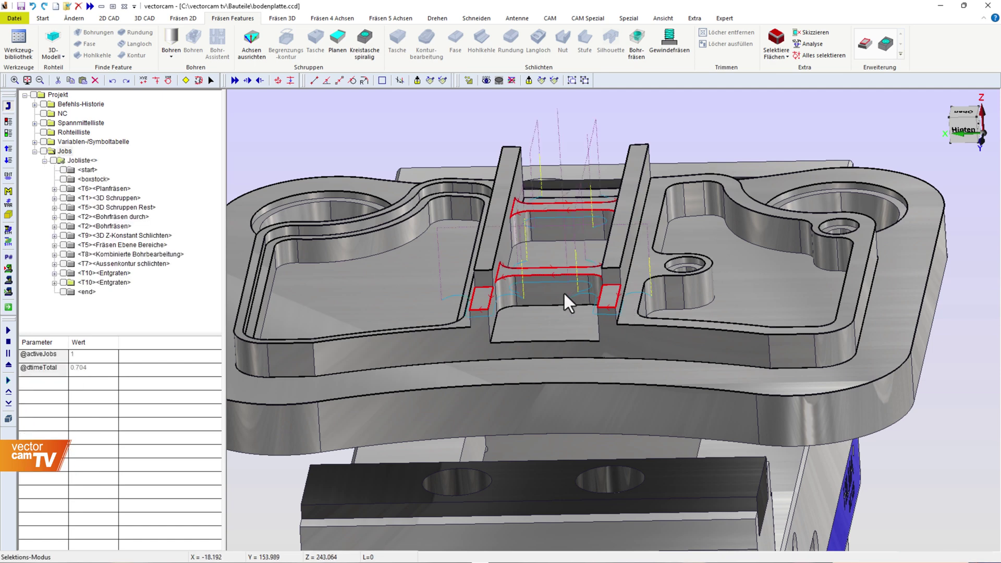
scroll(568, 301, "up", 2)
scroll(595, 311, "up", 2)
scroll(586, 301, "up", 1)
scroll(586, 301, "down", 2)
scroll(586, 301, "down", 1)
scroll(584, 298, "down", 1)
scroll(580, 296, "down", 1)
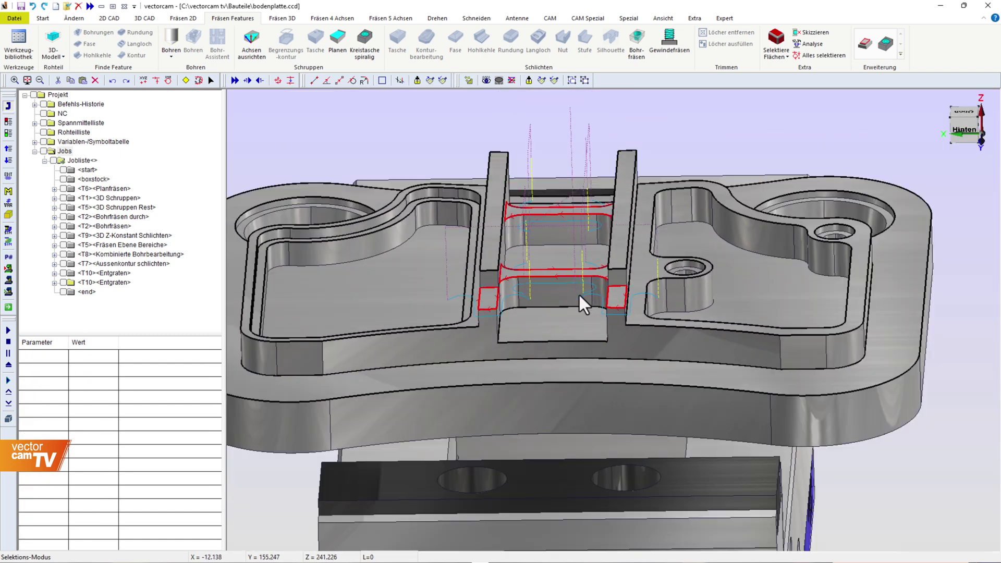
Step: Clear the selection and hide the second Entgraten job's toolpath
left_click(690, 117)
left_click(115, 281)
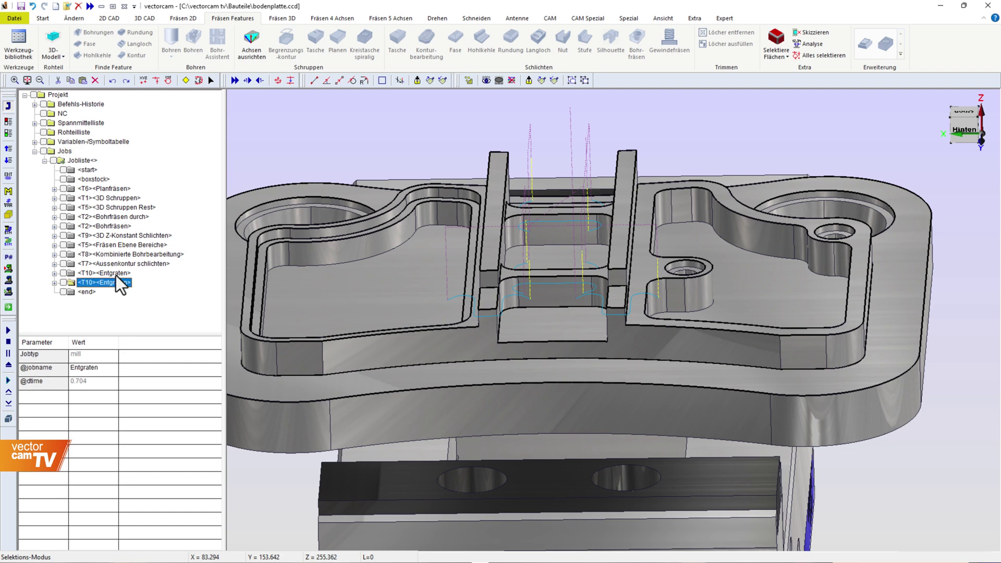
left_click(8, 122)
mouse_move(616, 226)
middle_mouse_down()
mouse_move(620, 241)
mouse_move(705, 173)
middle_mouse_up()
Step: Deburr both pocket contours, the small hole rim and the slot edges in a third Entgraten job
left_click(694, 164)
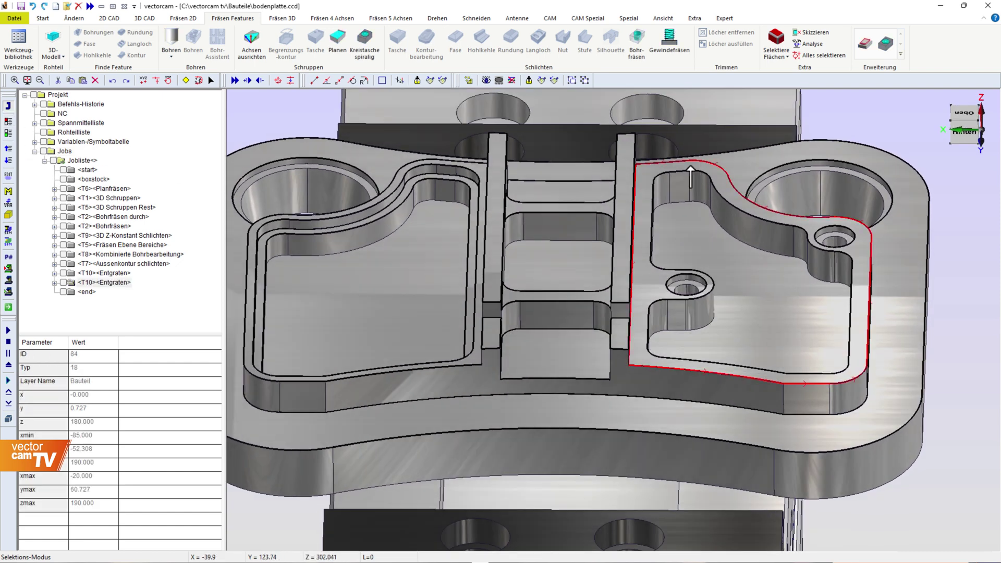
left_click(845, 230)
left_click(602, 181)
left_click(567, 379)
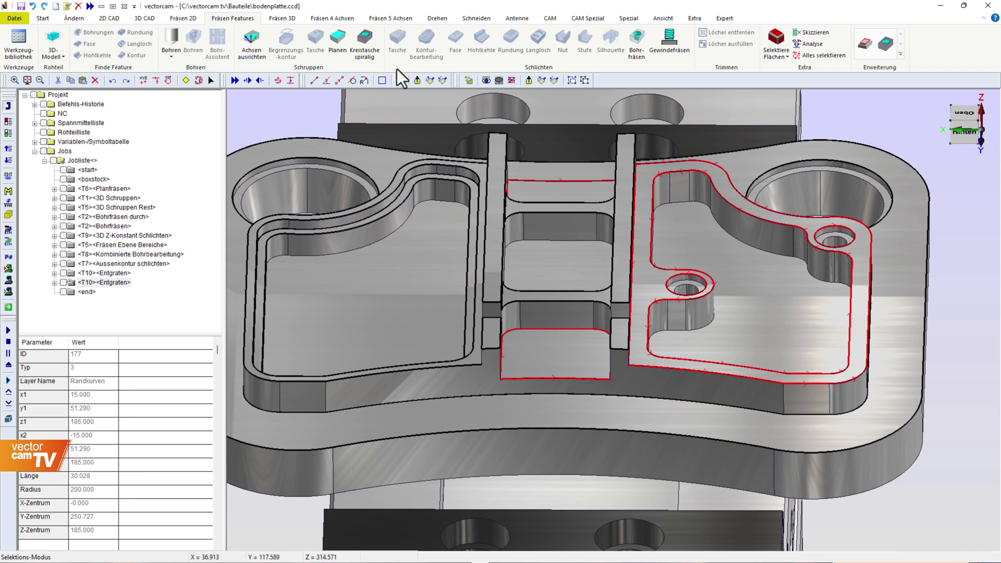
left_click(410, 167)
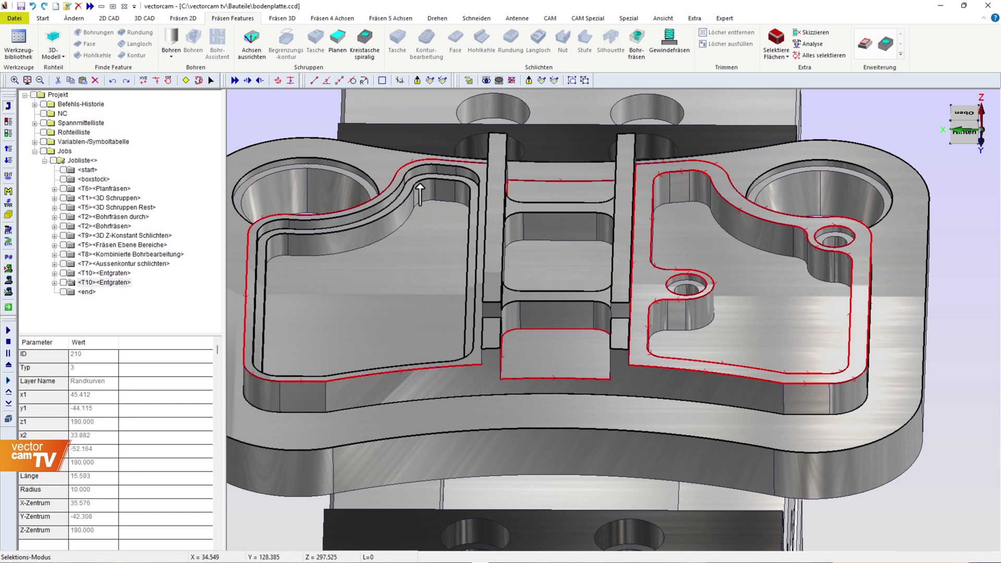
left_click(415, 168)
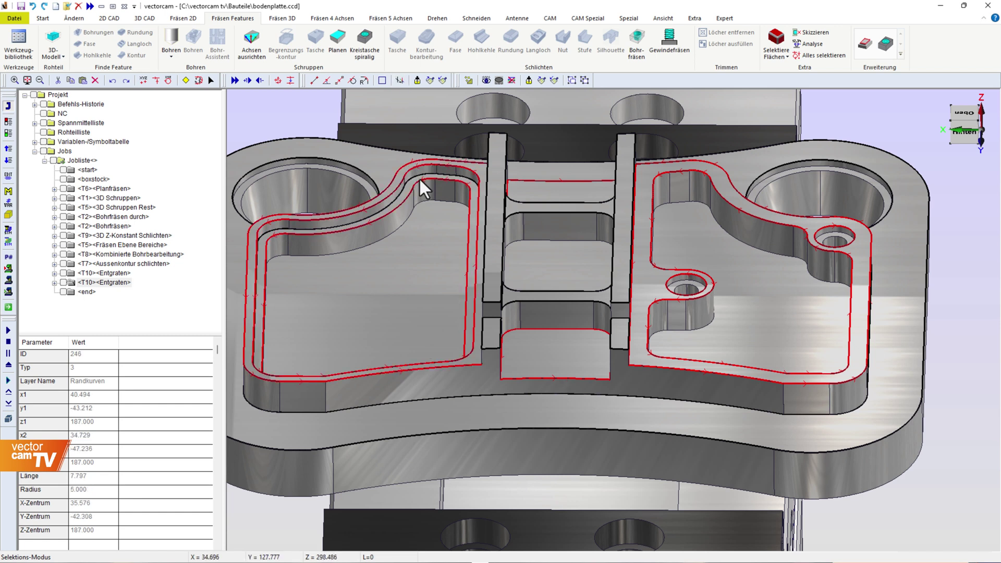
left_click(868, 43)
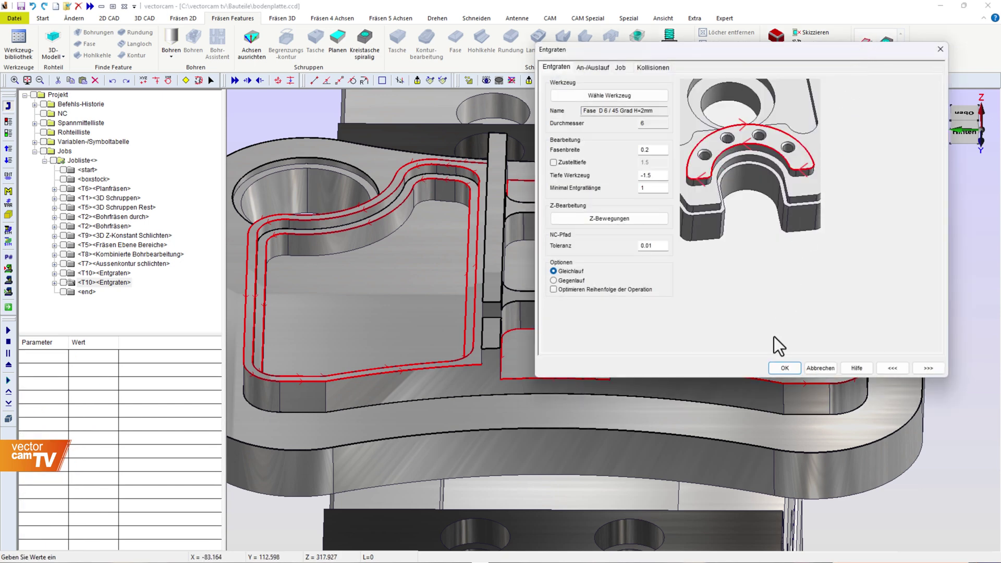
left_click(785, 369)
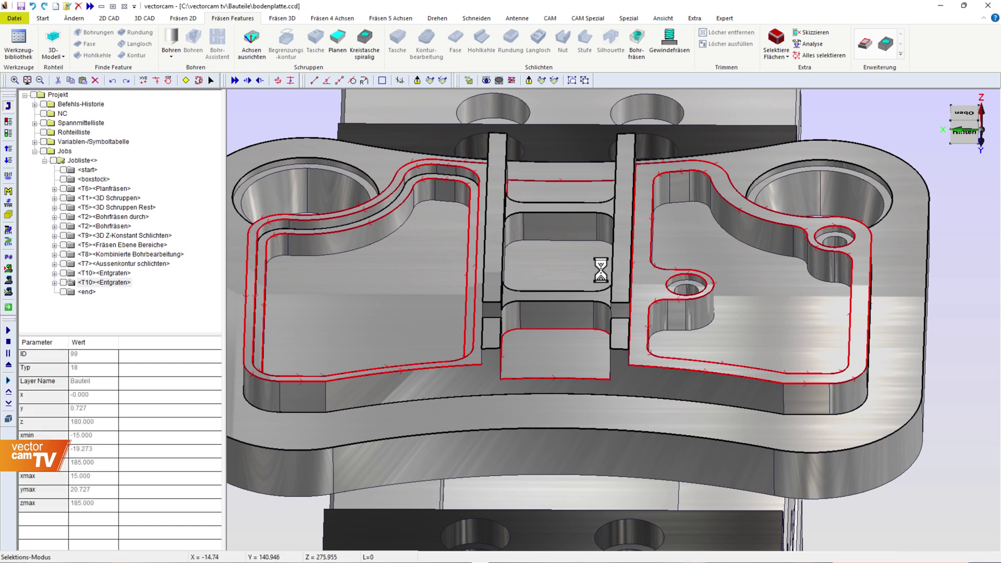
mouse_move(616, 369)
middle_mouse_down()
mouse_move(474, 374)
mouse_move(328, 188)
middle_mouse_up()
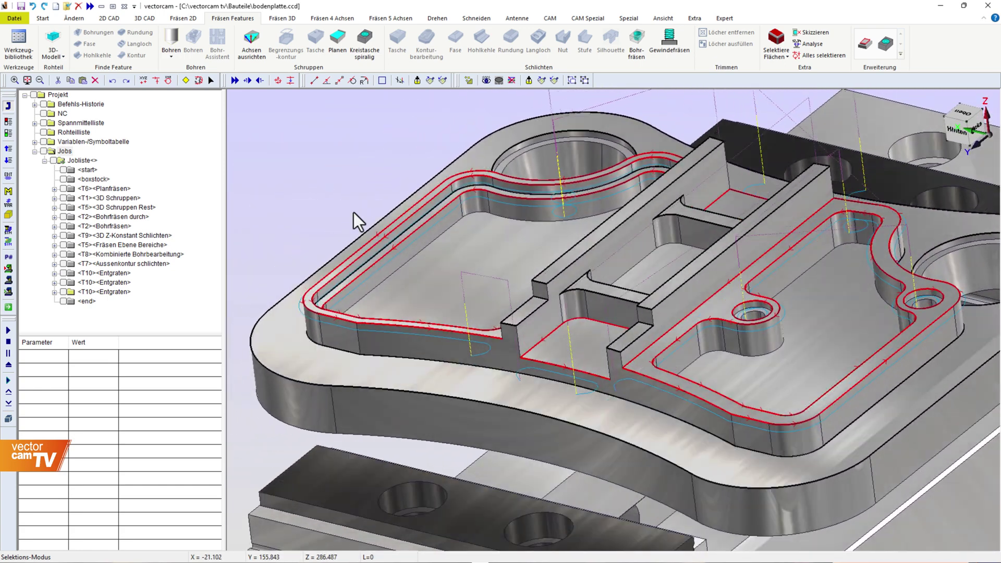
Step: Select the plate's outer edge and large hole rims and deburr them in a fourth Entgraten job
left_click(329, 183)
mouse_move(487, 344)
middle_mouse_down()
mouse_move(861, 377)
mouse_move(595, 283)
mouse_move(604, 317)
middle_mouse_up()
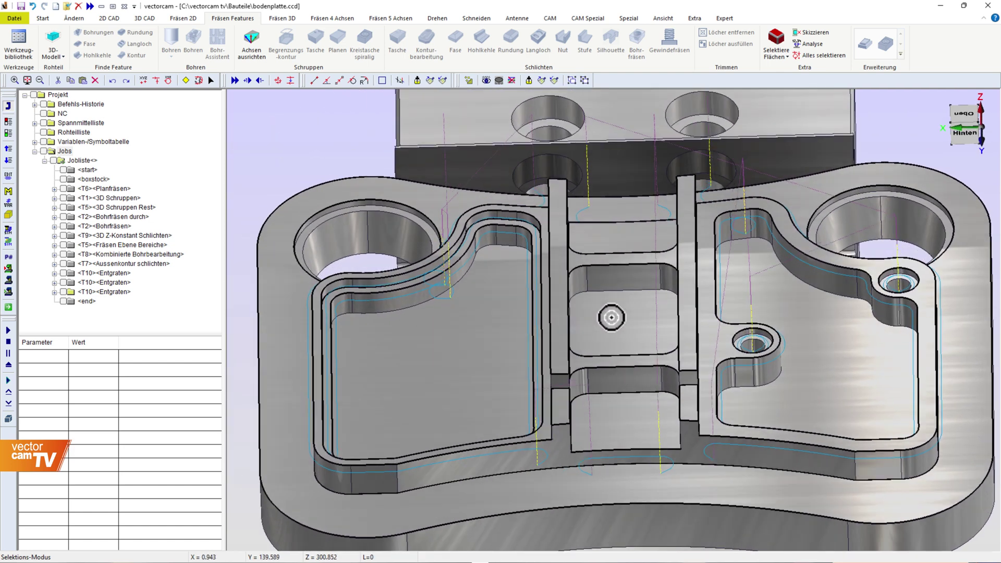
left_click(360, 181)
left_click(358, 201)
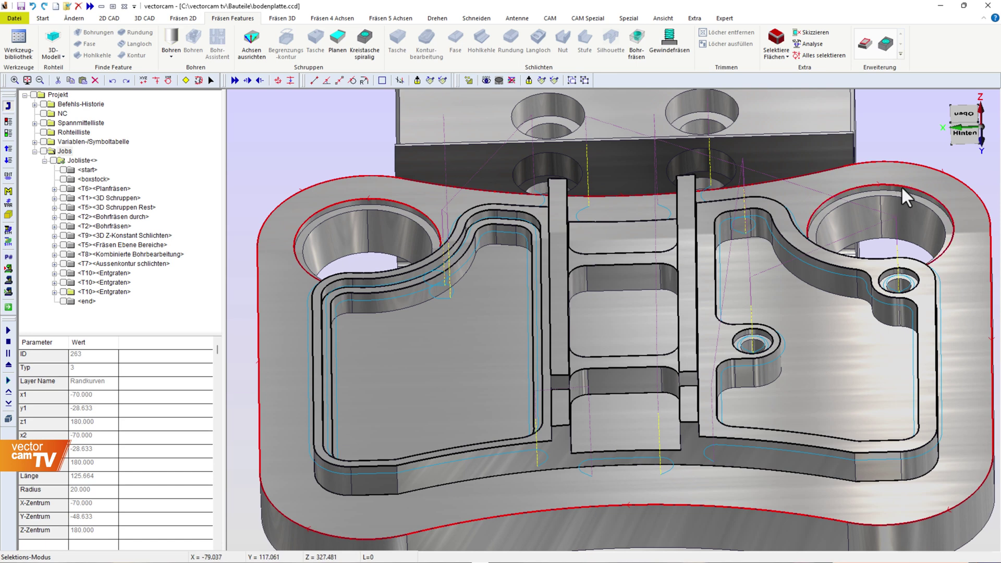
left_click(868, 52)
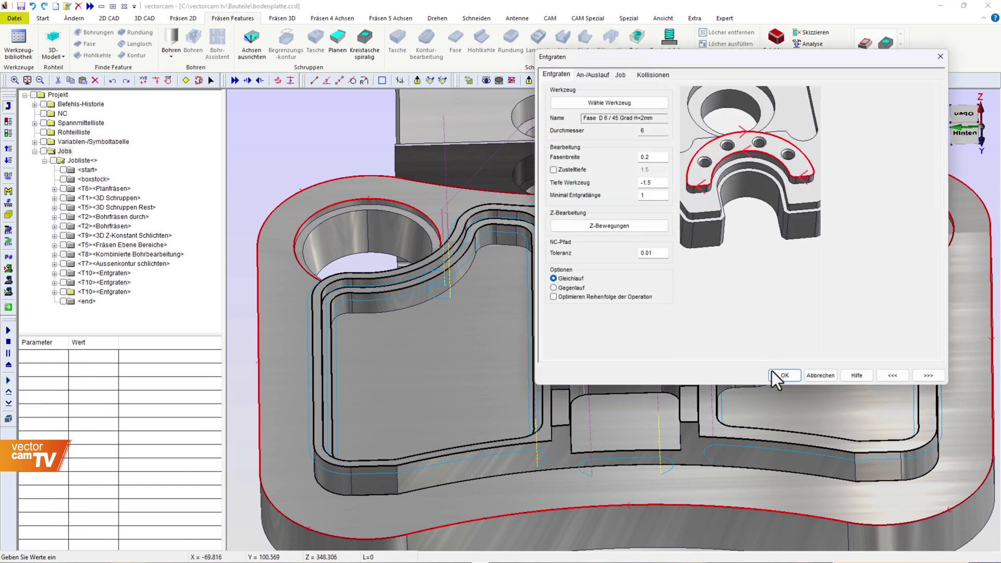
left_click(773, 372)
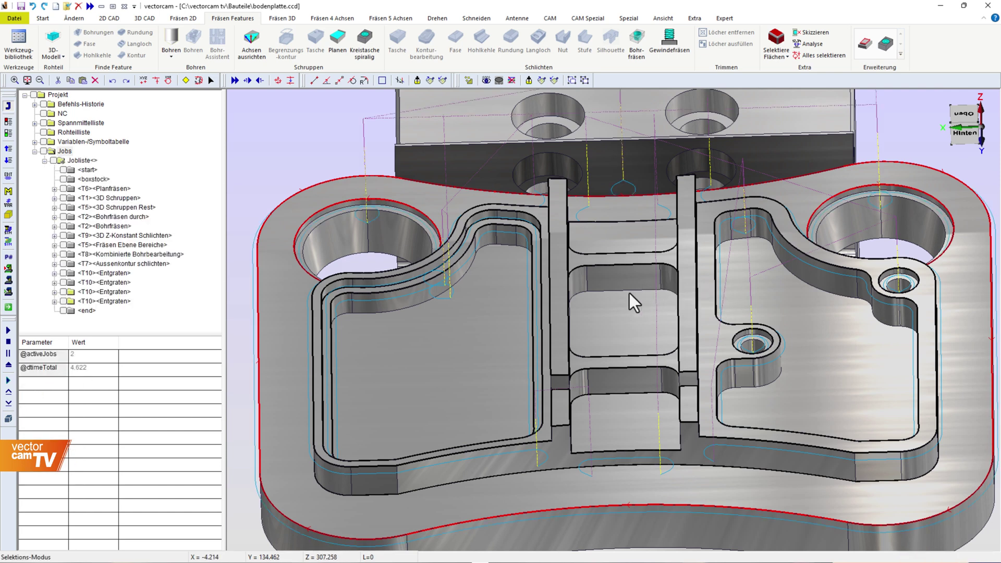
scroll(584, 292, "down", 3)
middle_click_drag(580, 303, 429, 175)
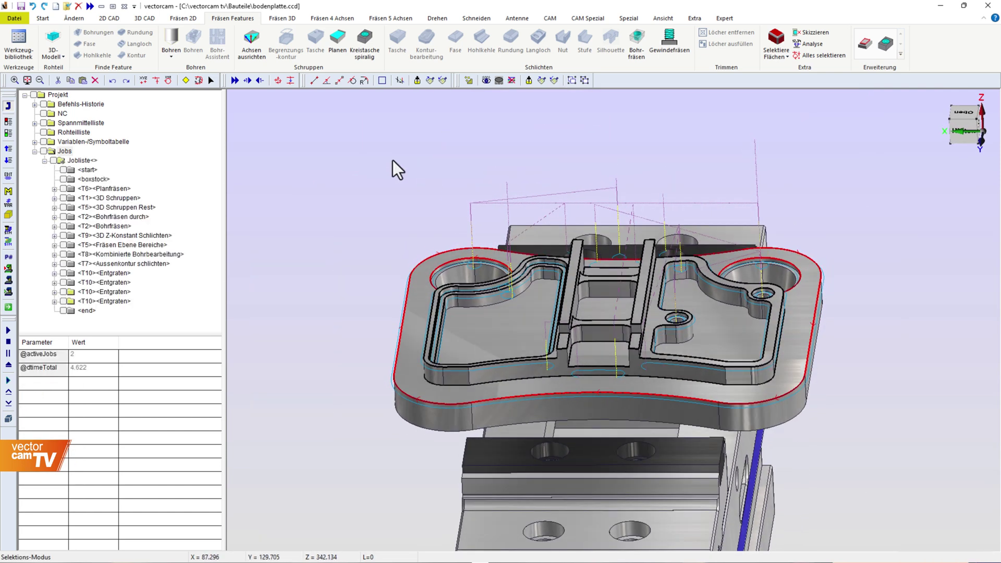
Step: Clear the selection, activate every Jobliste job and launch the ModuleWorks machine simulation
left_click(383, 166)
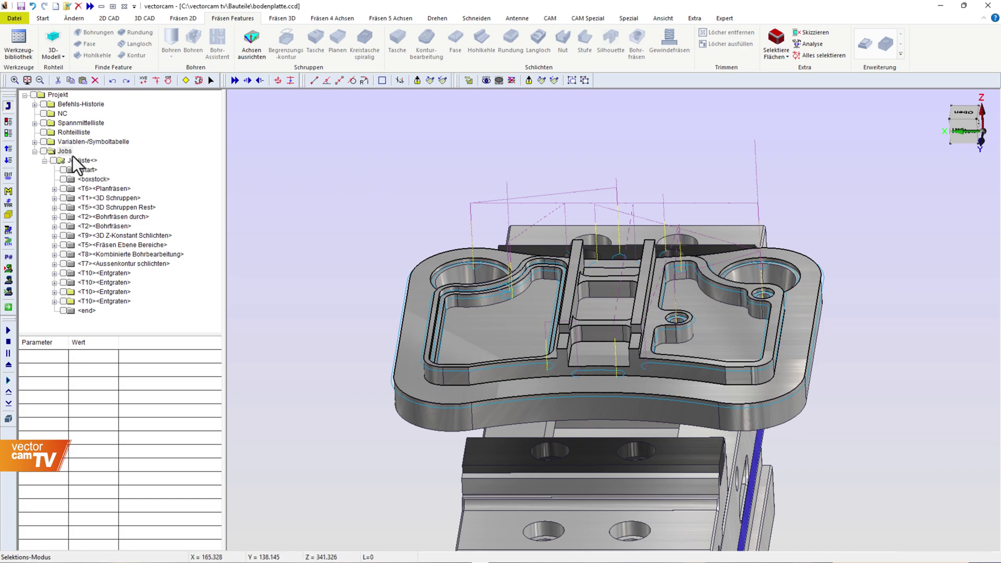
left_click(53, 161)
left_click(8, 134)
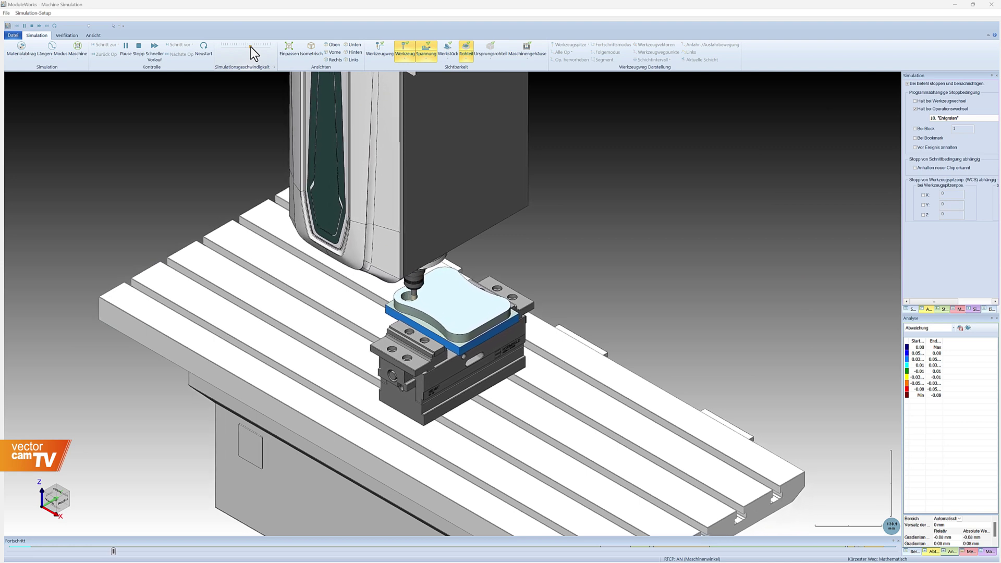
Step: Lower the simulation speed and let it run into the Entgraten deburring operations
left_click_drag(251, 46, 243, 48)
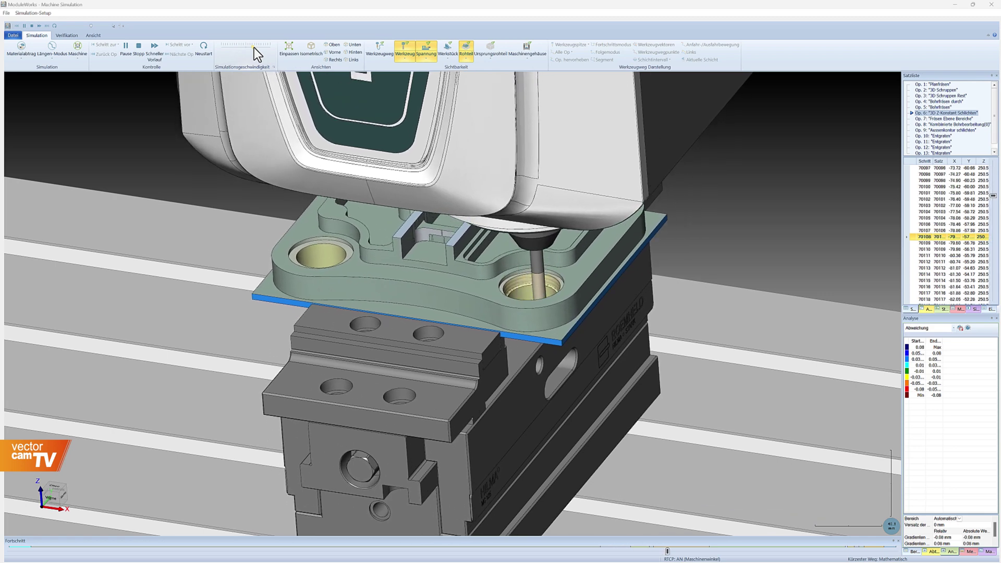
left_click_drag(254, 48, 235, 48)
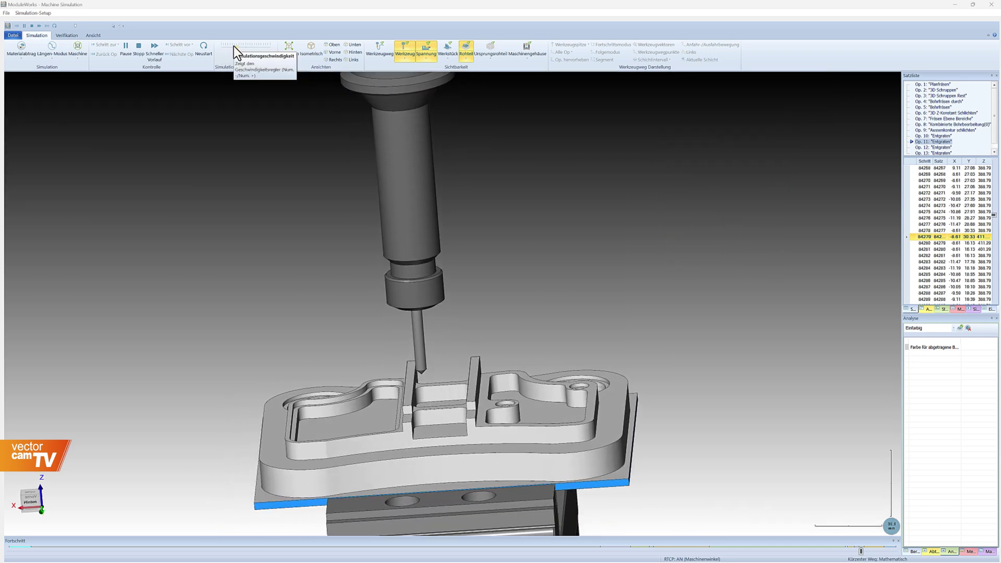
Step: Zoom in on the chamfer tool tip as it deburrs the central rib and slot edges
scroll(434, 408, "up", 3)
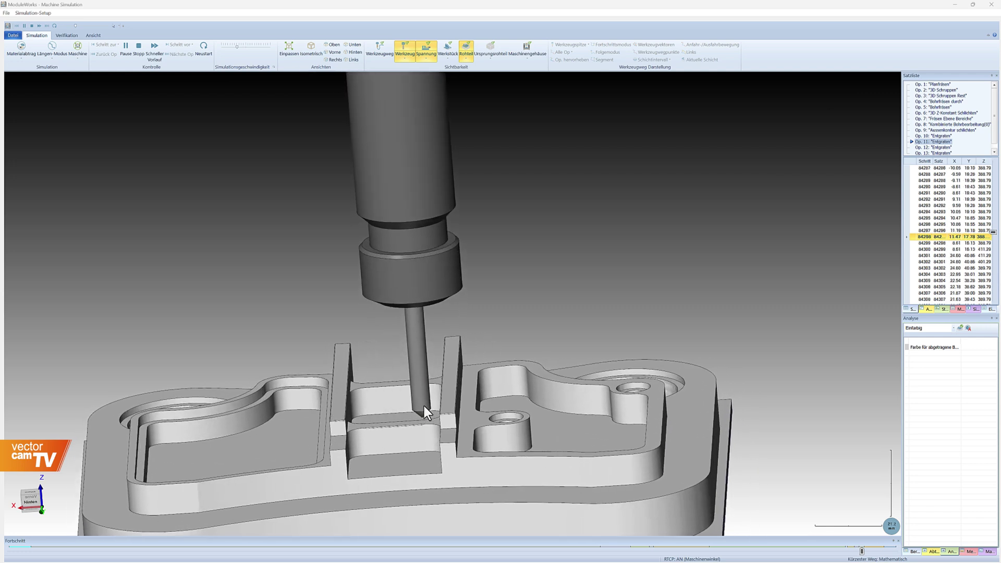